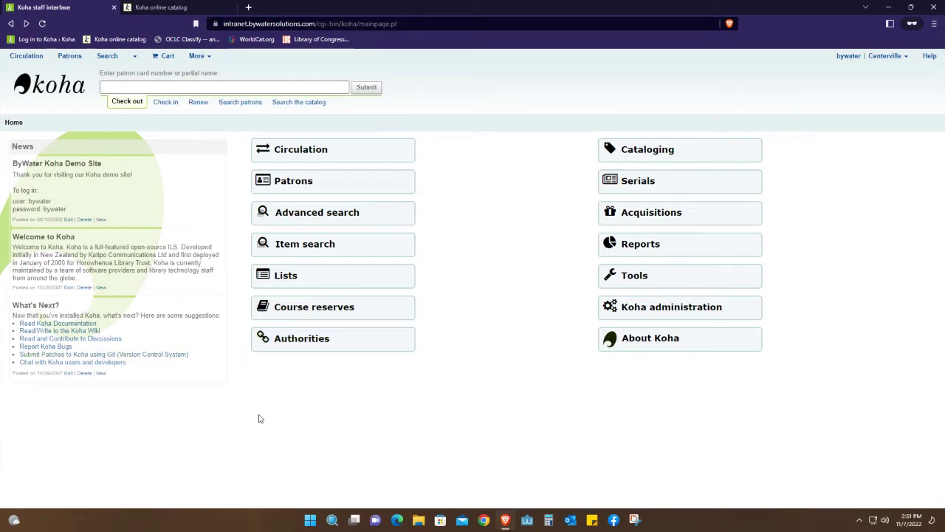
# Glance at the public catalog and the Circulation area, then return to the staff home page
pyautogui.click(158, 8)
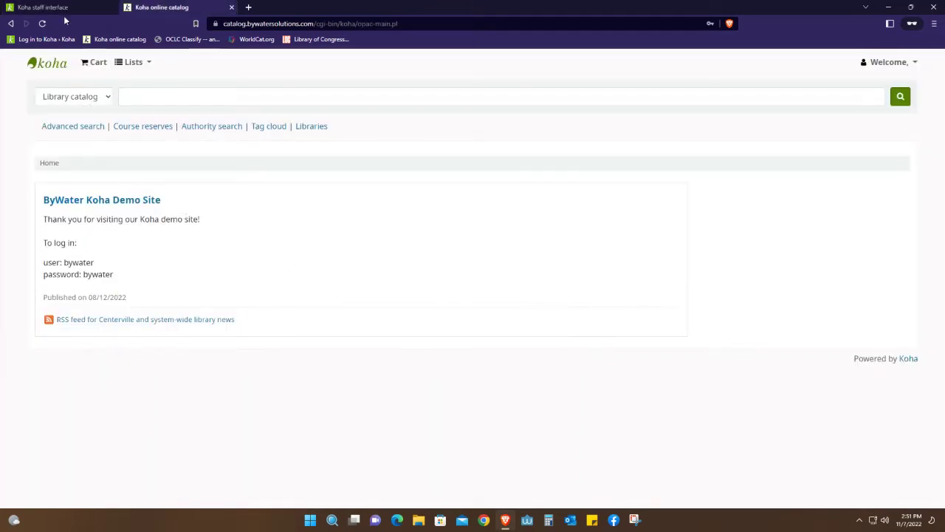
pyautogui.click(44, 8)
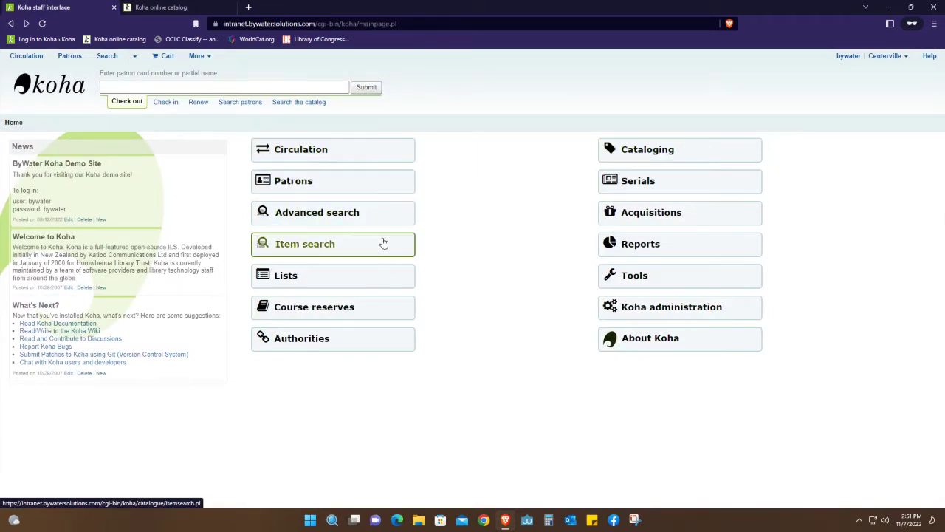
pyautogui.click(319, 155)
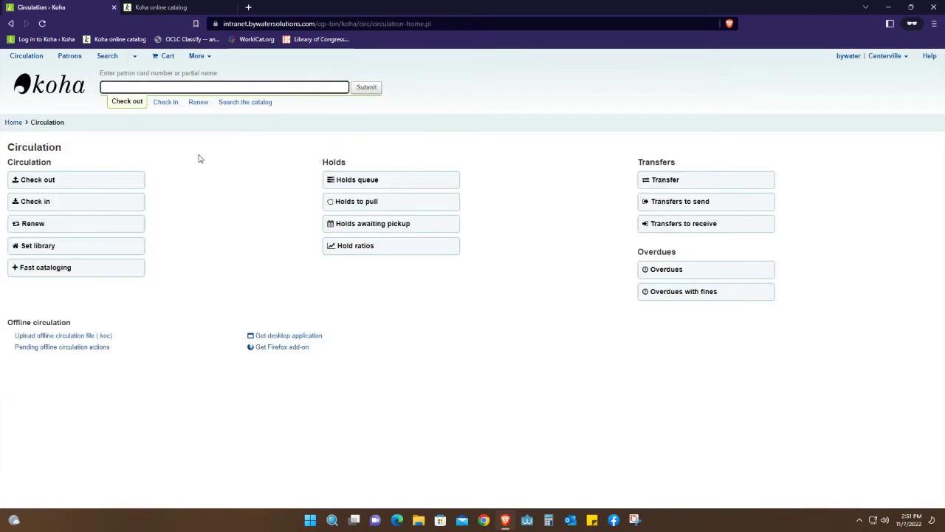
pyautogui.click(10, 23)
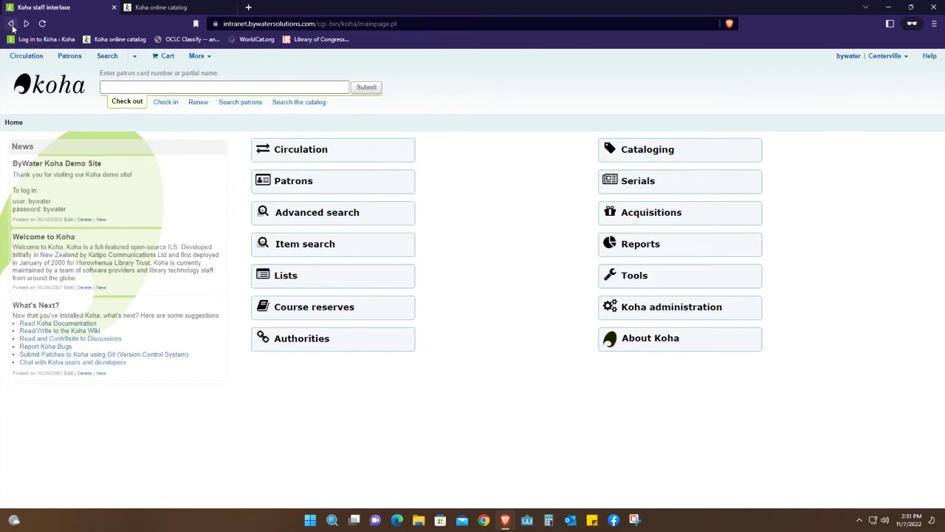
# Log out of the bywater account and log back in with the saved staff credentials
pyautogui.click(849, 55)
pyautogui.click(861, 113)
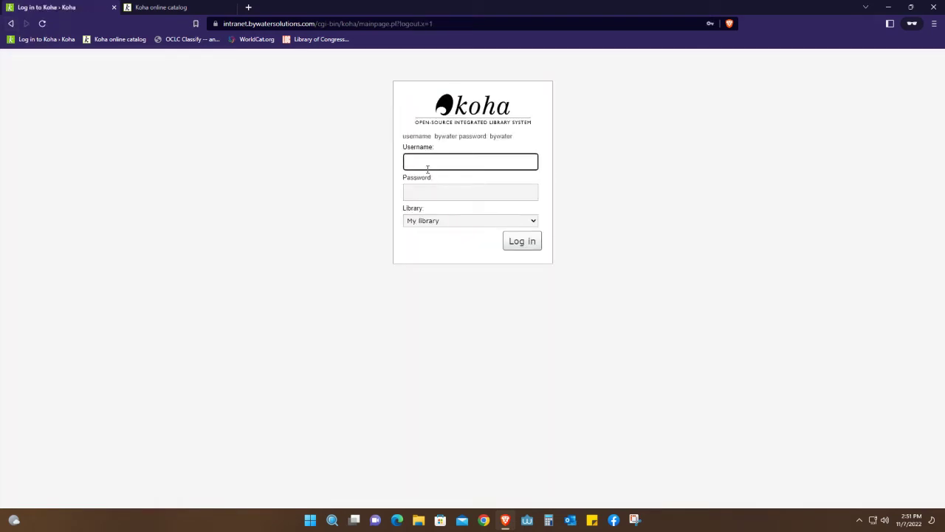
pyautogui.click(427, 169)
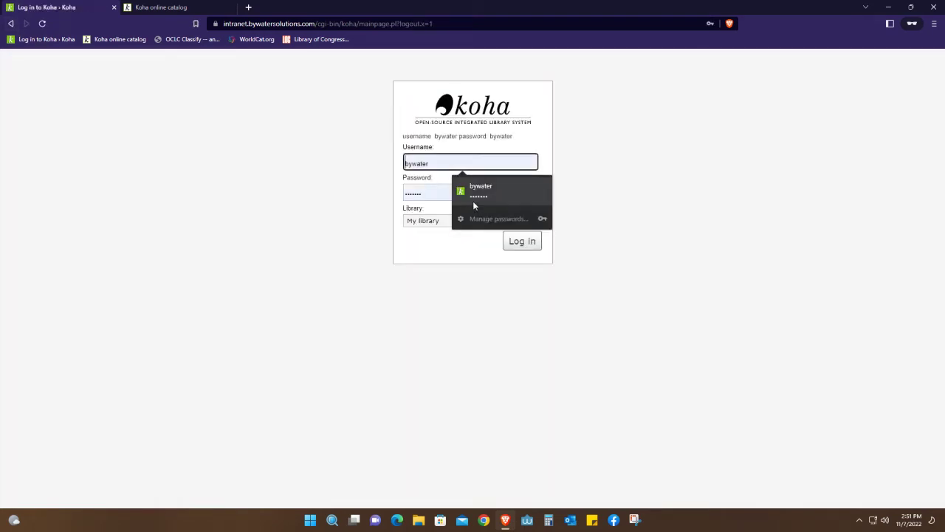
pyautogui.click(473, 201)
pyautogui.click(517, 241)
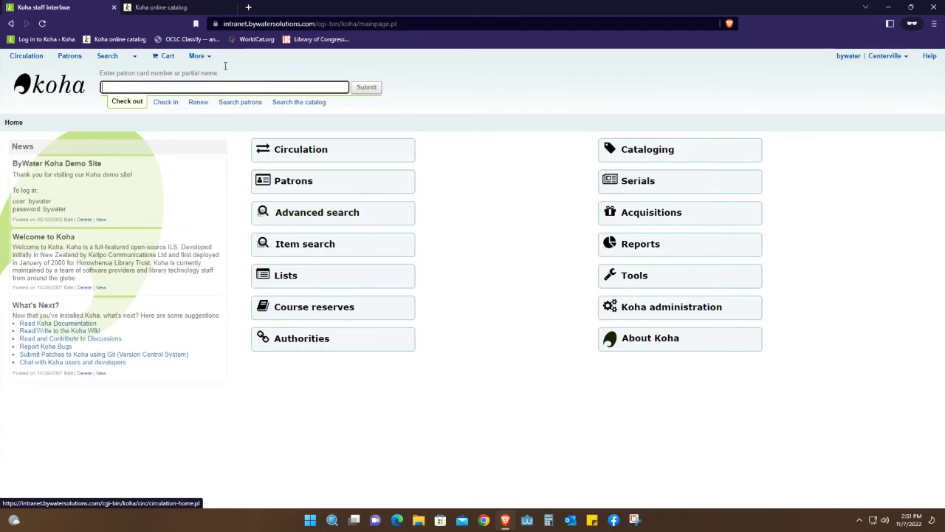
pyautogui.click(145, 6)
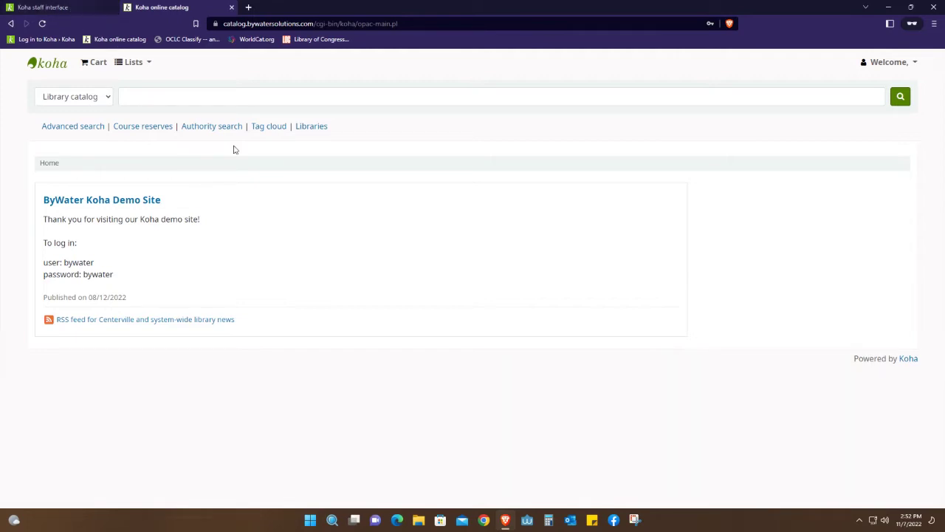
pyautogui.click(62, 6)
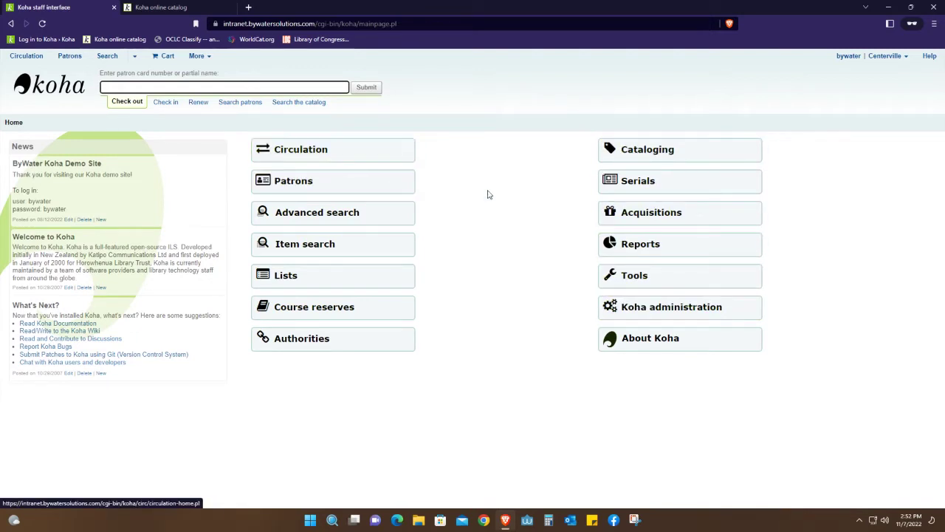
# Open Circulation, view the Check in page, and go back to the Circulation page
pyautogui.click(342, 152)
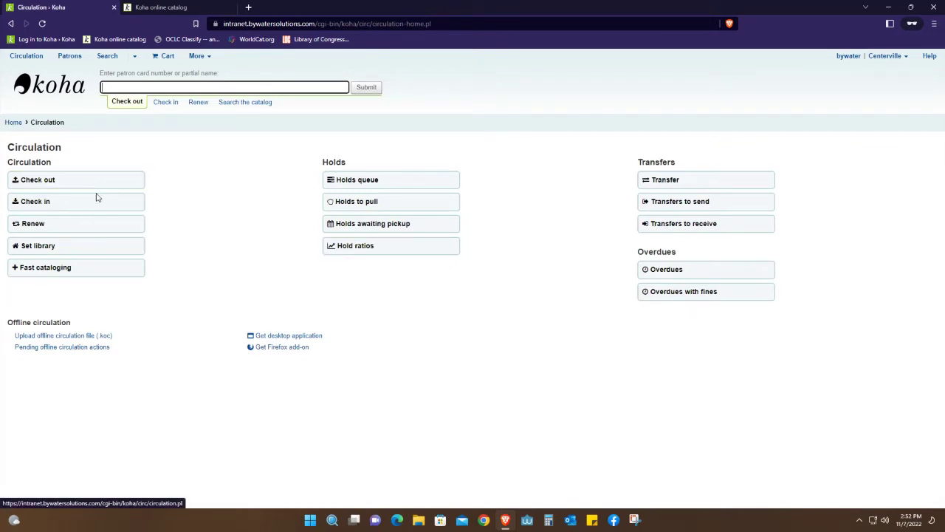
pyautogui.click(37, 206)
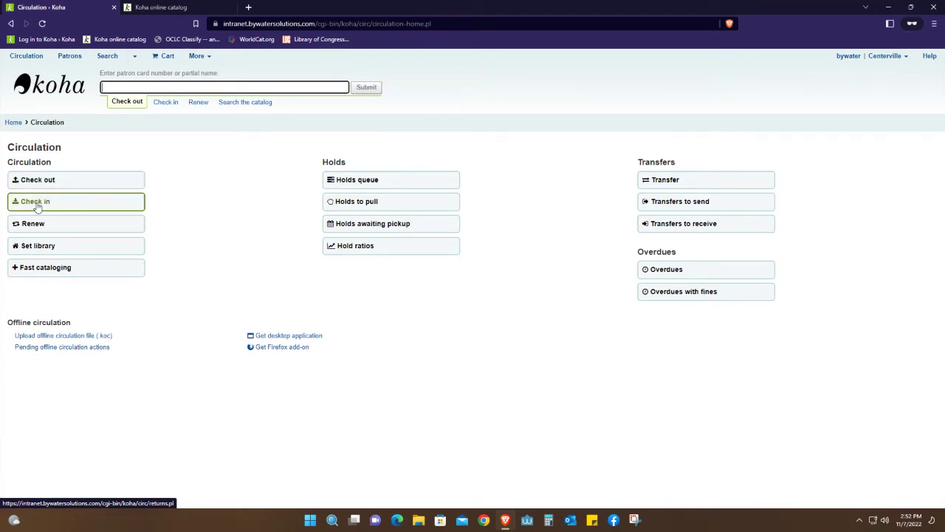
pyautogui.click(37, 206)
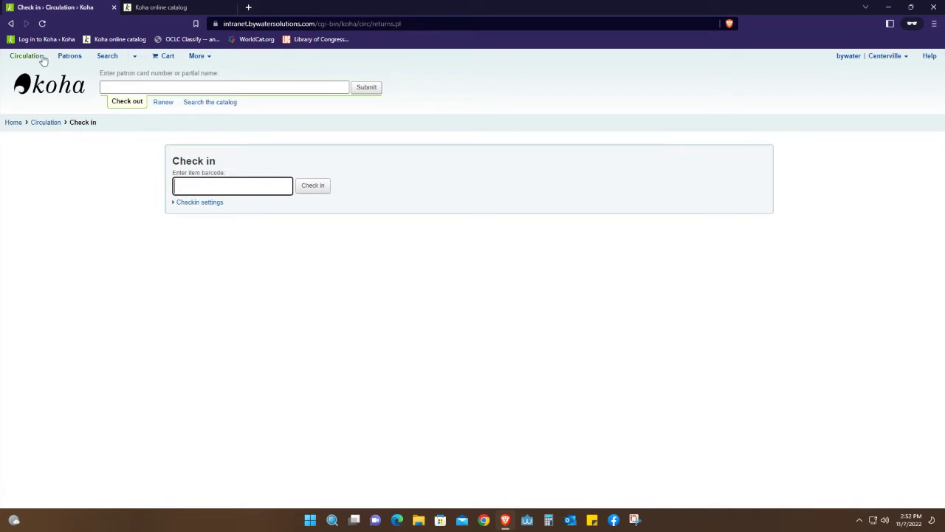
pyautogui.click(12, 24)
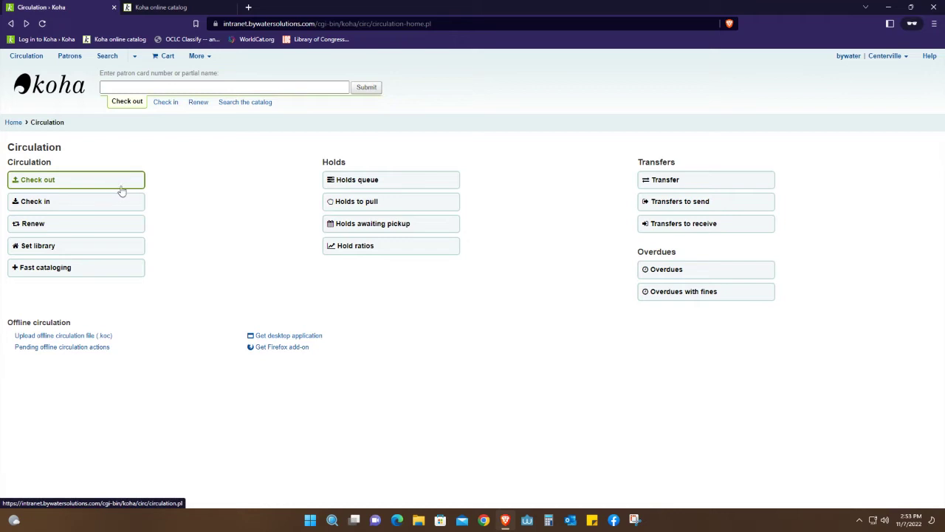
# Go to the staff home page, preview the Patrons search area, and come back
pyautogui.click(10, 23)
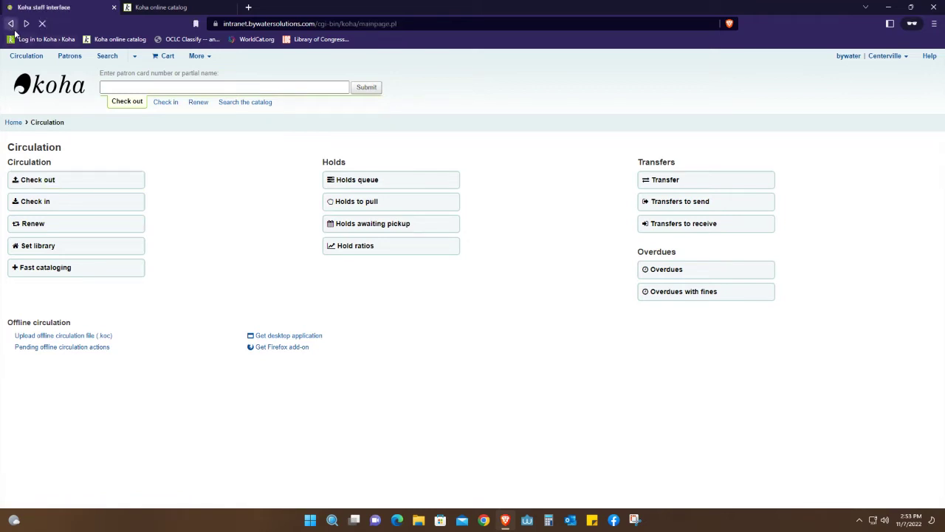
pyautogui.click(338, 189)
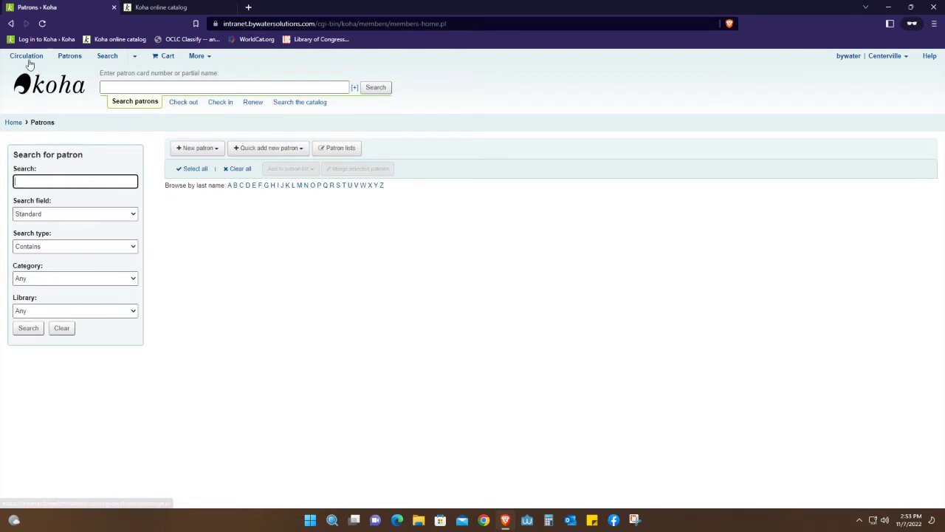
pyautogui.click(11, 23)
# Open Advanced search, set the first search line's index to Author, then return home
pyautogui.click(326, 221)
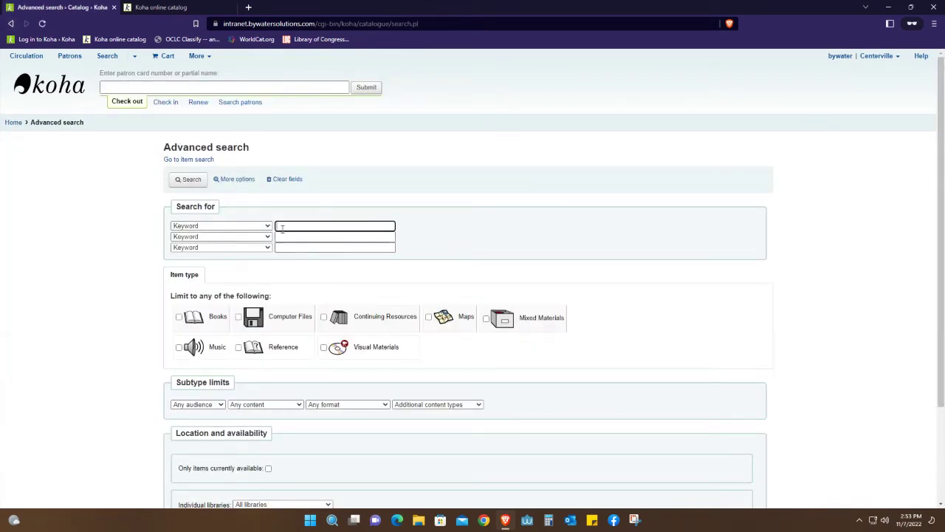
pyautogui.click(255, 226)
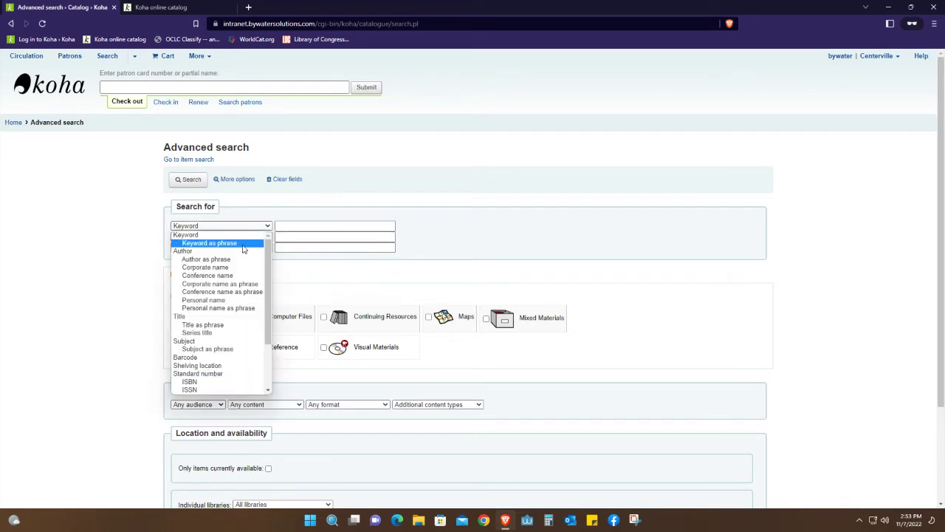
pyautogui.click(243, 244)
pyautogui.click(246, 226)
pyautogui.click(244, 251)
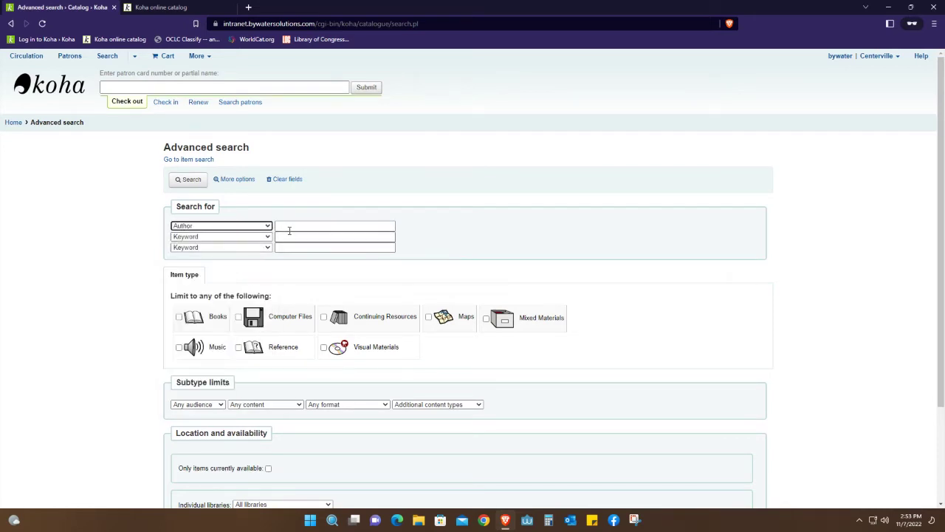
pyautogui.click(293, 226)
pyautogui.click(245, 227)
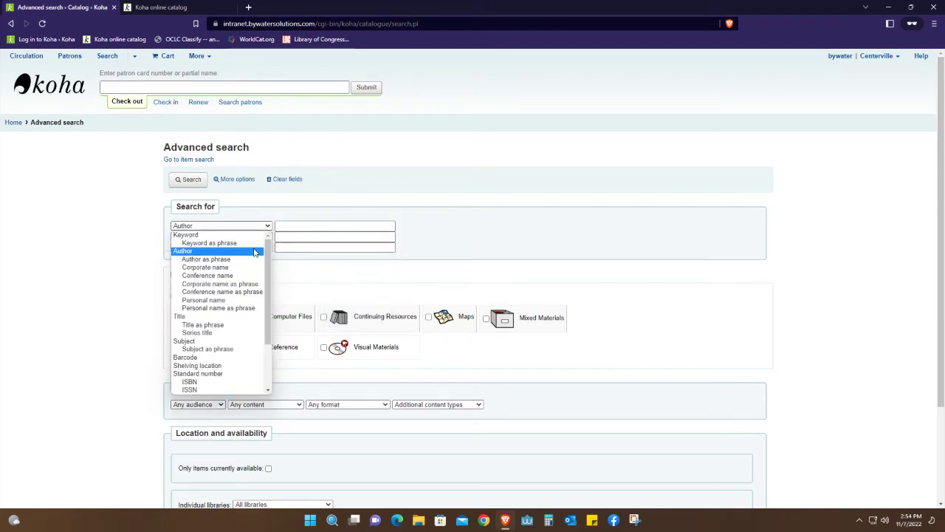
pyautogui.click(11, 28)
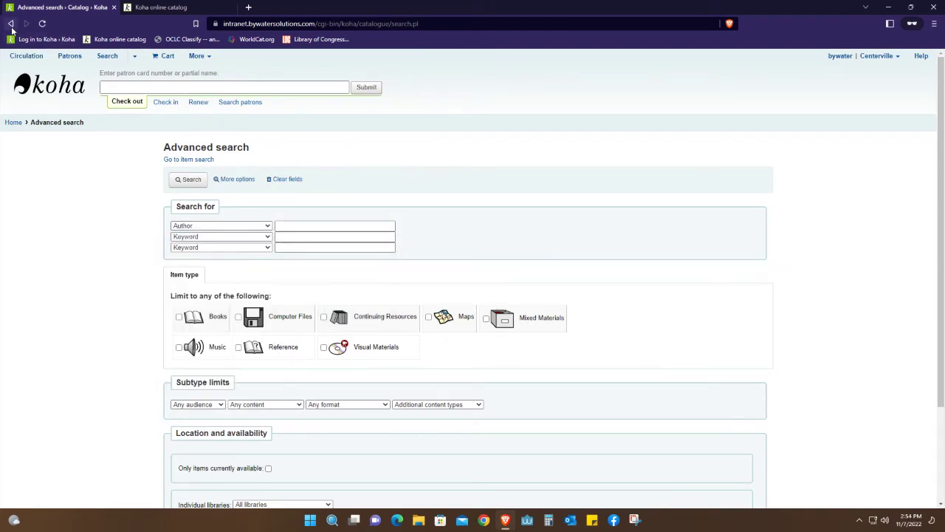
pyautogui.click(12, 26)
# Open Item search, scroll through its form, and return to the staff home page
pyautogui.click(344, 253)
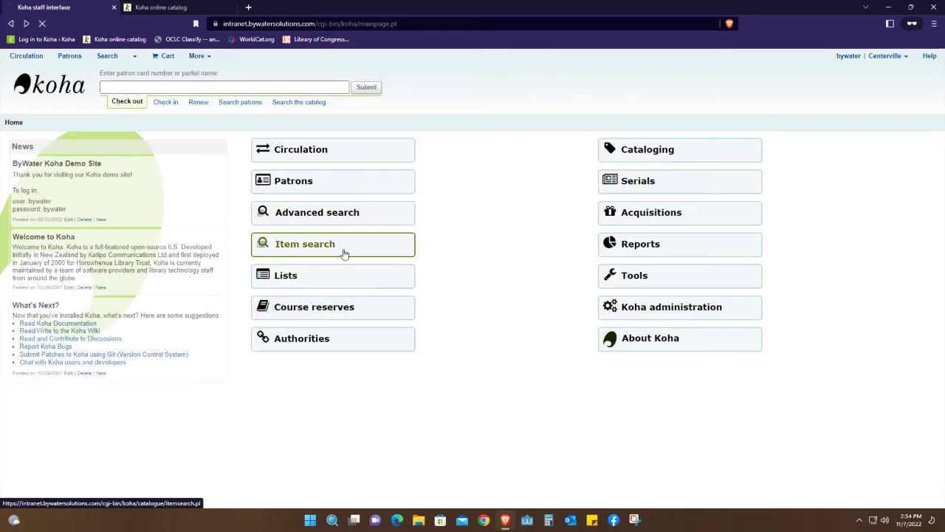
pyautogui.scroll(-2, 292, 291)
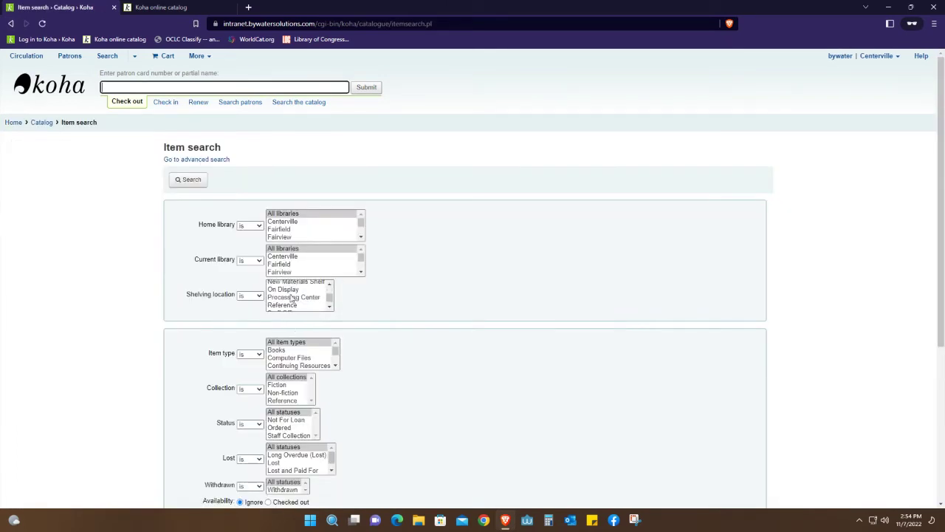
pyautogui.scroll(2, 292, 297)
pyautogui.scroll(-3, 322, 368)
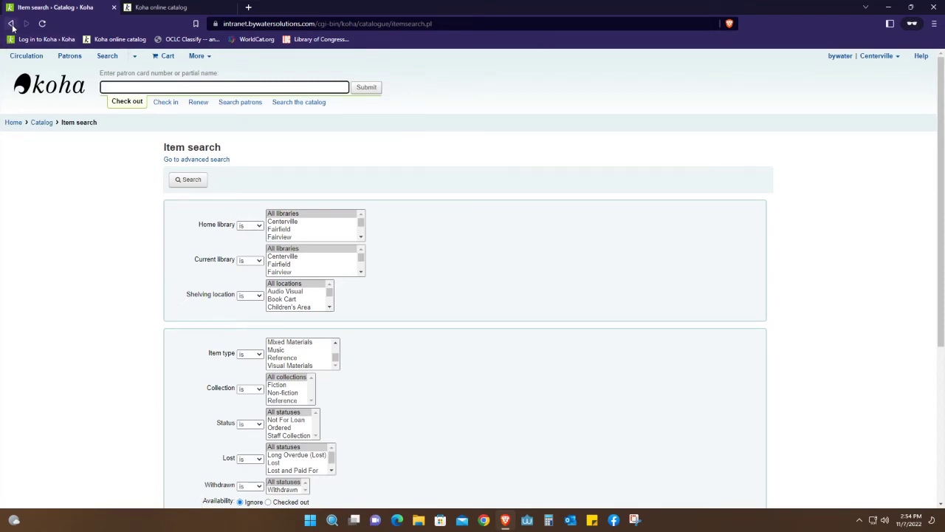
pyautogui.scroll(-4, 325, 383)
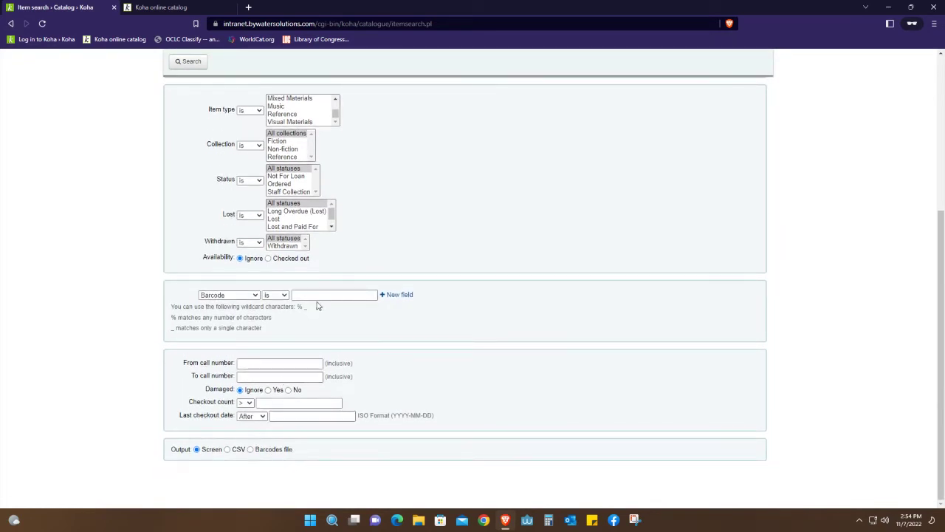
pyautogui.scroll(2, 63, 126)
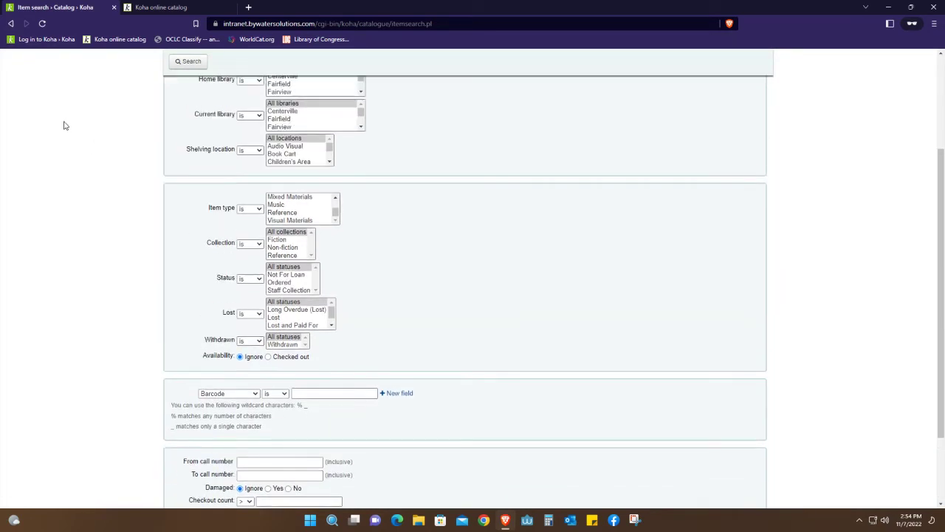
pyautogui.click(10, 23)
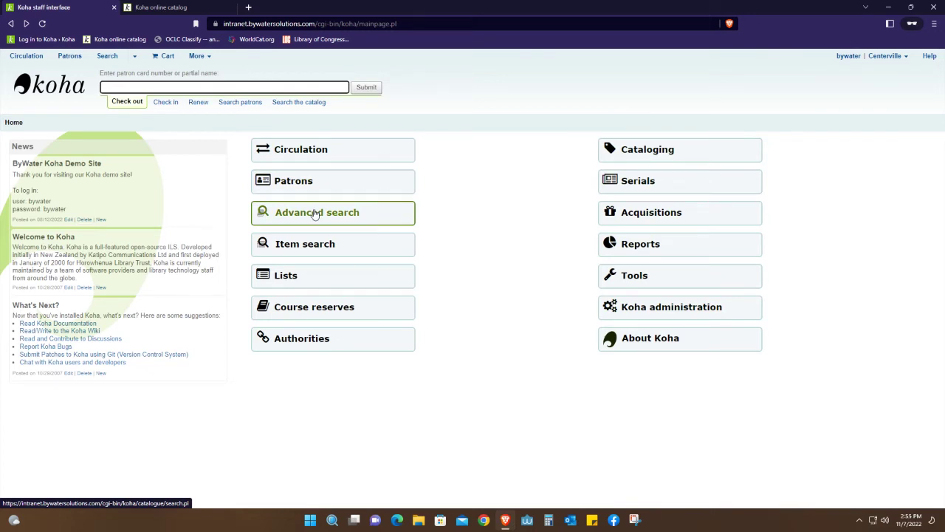
# In Cataloging, start a new record with the Default framework
pyautogui.click(607, 154)
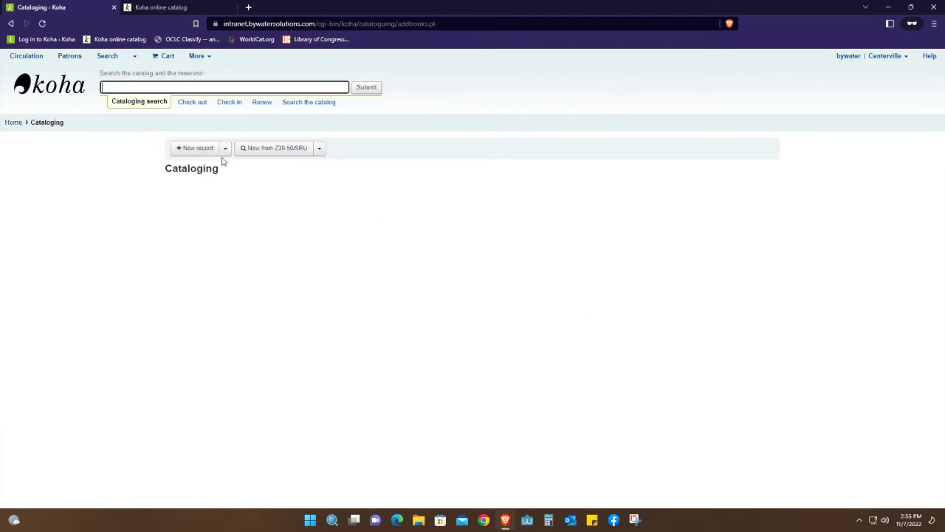
pyautogui.click(225, 149)
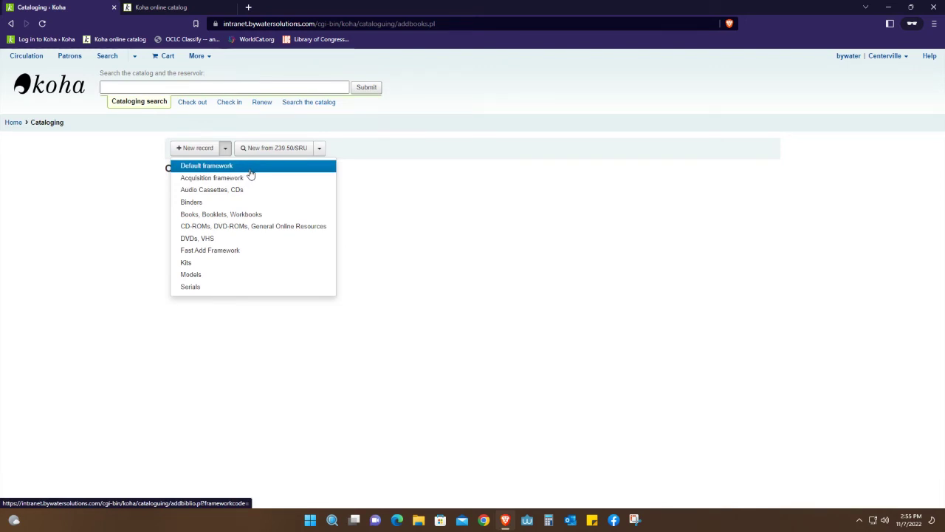
pyautogui.click(250, 169)
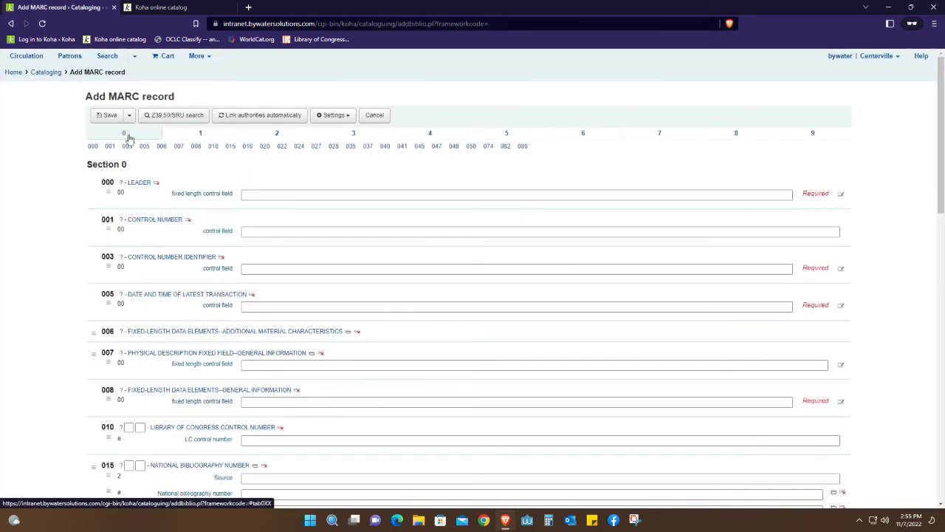
# Browse the MARC sections 1 through 9, then step back down to section 0
pyautogui.click(196, 141)
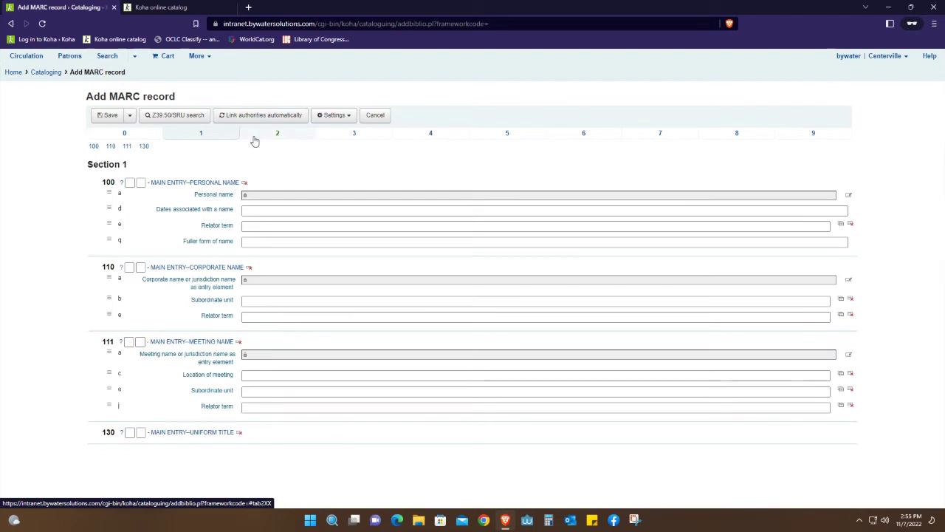
pyautogui.click(255, 141)
pyautogui.click(355, 138)
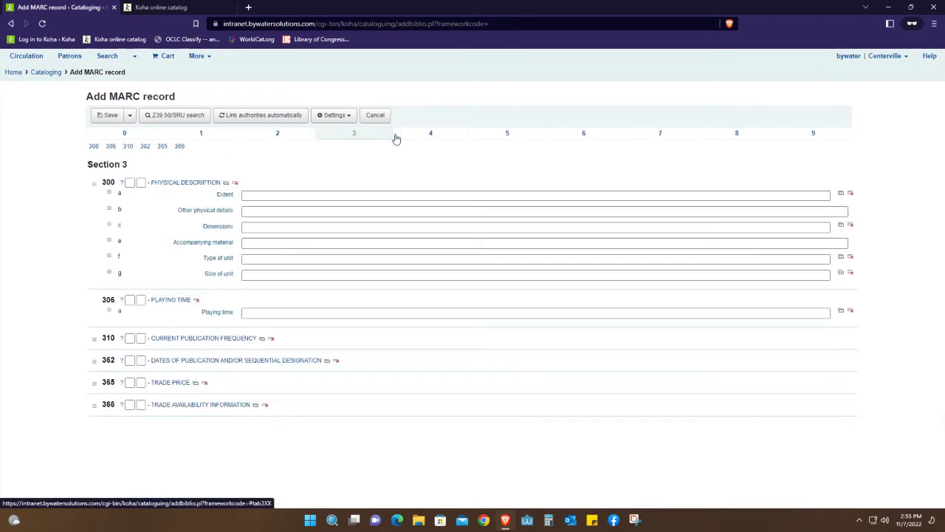
pyautogui.click(434, 140)
pyautogui.click(517, 140)
pyautogui.click(583, 137)
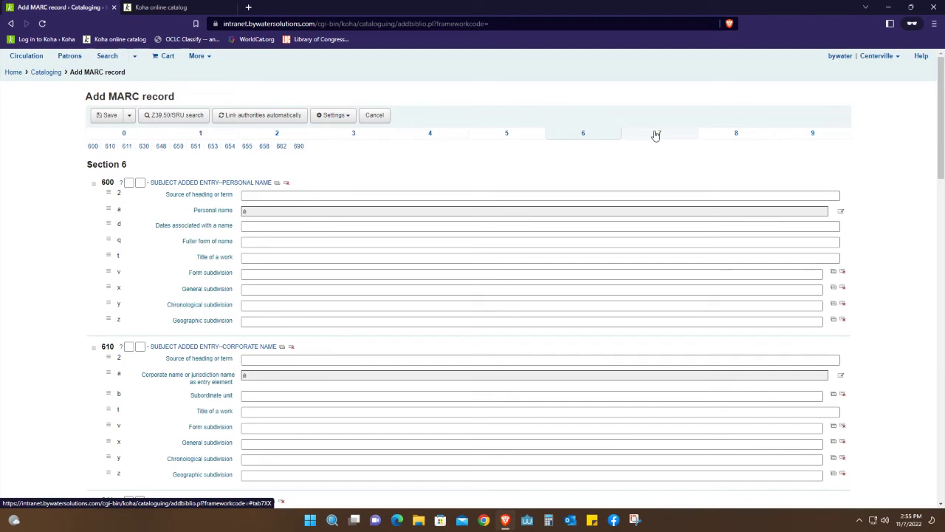
pyautogui.click(656, 135)
pyautogui.click(730, 138)
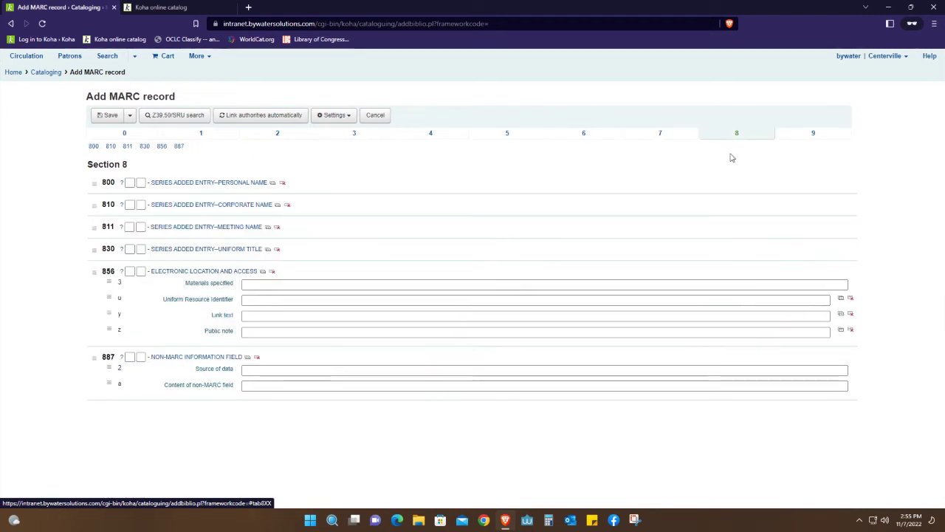
pyautogui.click(791, 140)
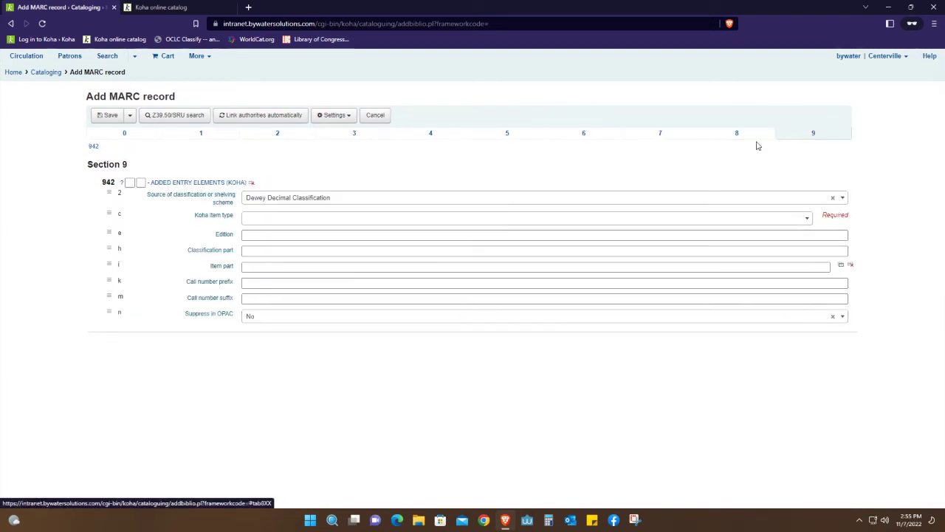
pyautogui.click(709, 139)
pyautogui.click(666, 139)
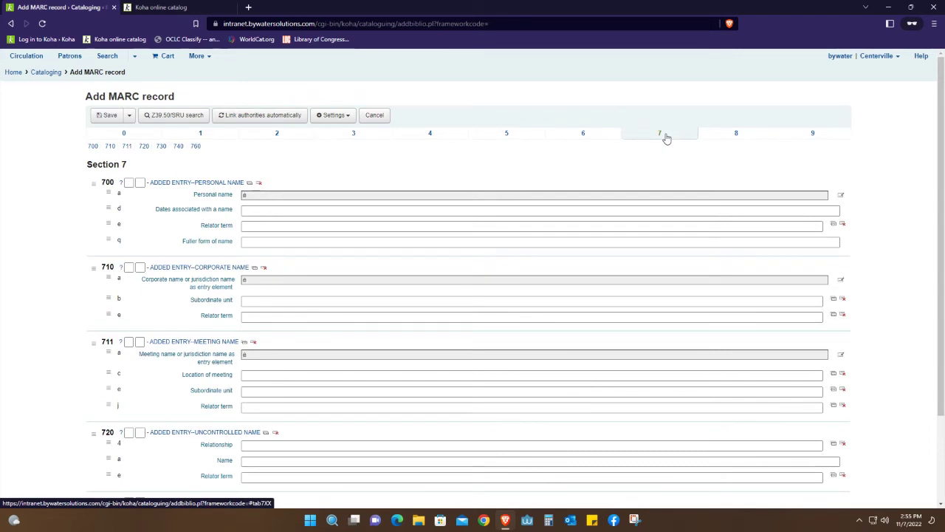
pyautogui.click(602, 141)
pyautogui.click(506, 141)
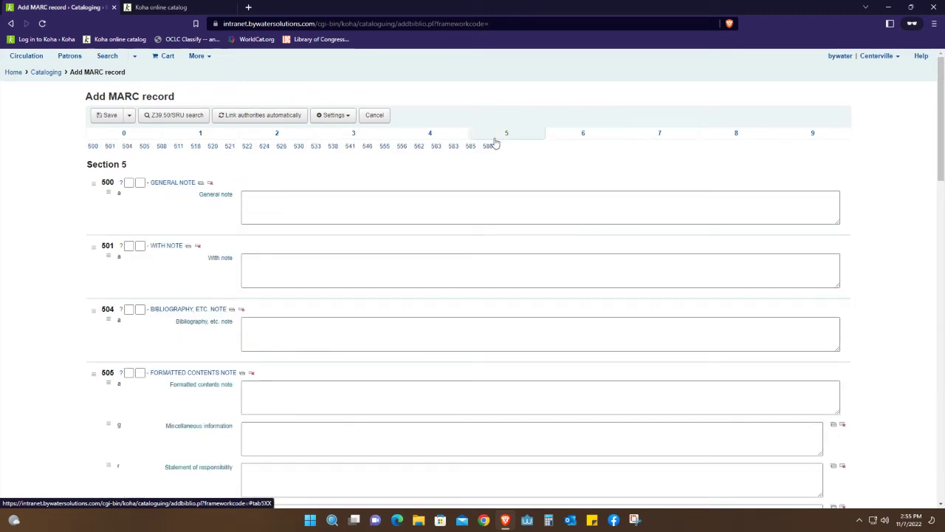
pyautogui.click(425, 139)
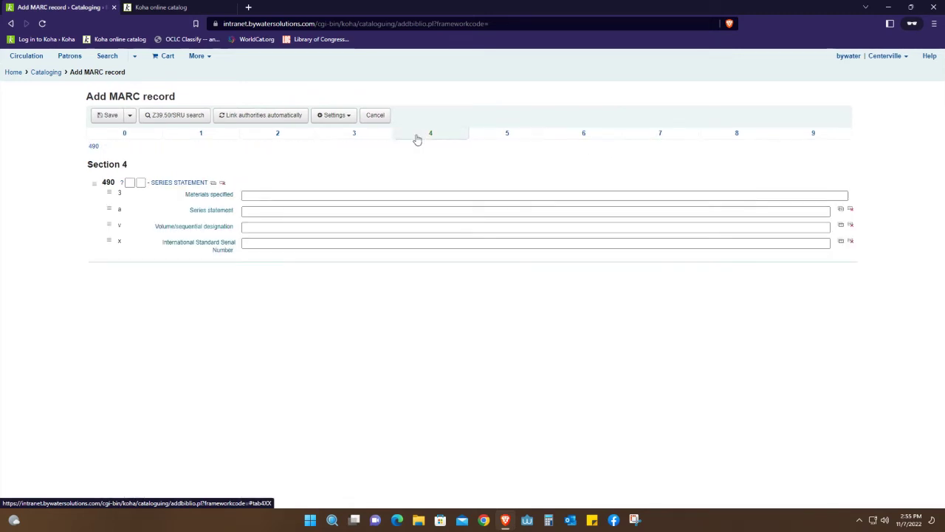
pyautogui.click(353, 135)
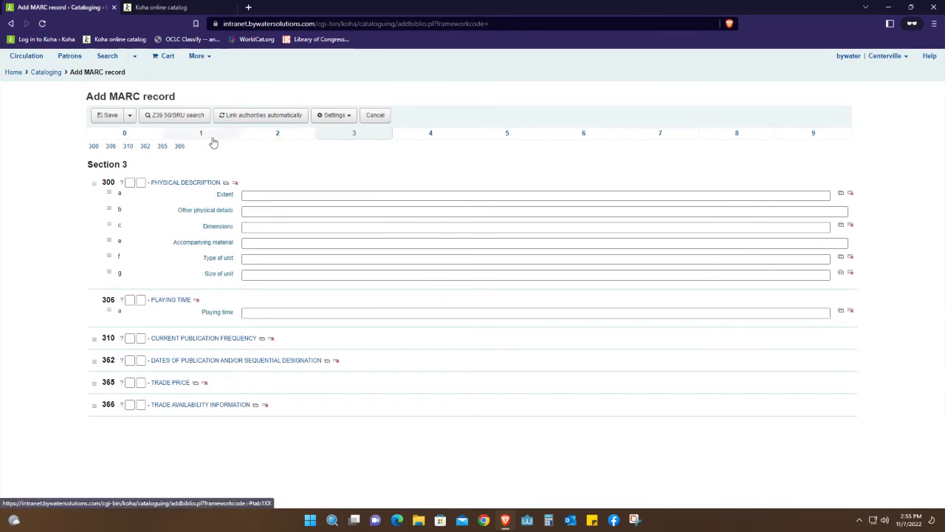
pyautogui.click(251, 137)
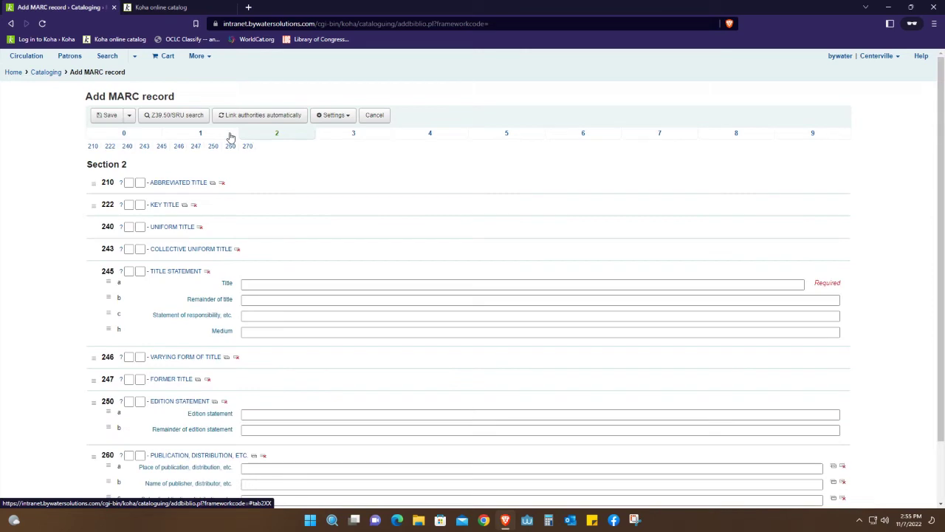
pyautogui.click(200, 135)
pyautogui.click(148, 135)
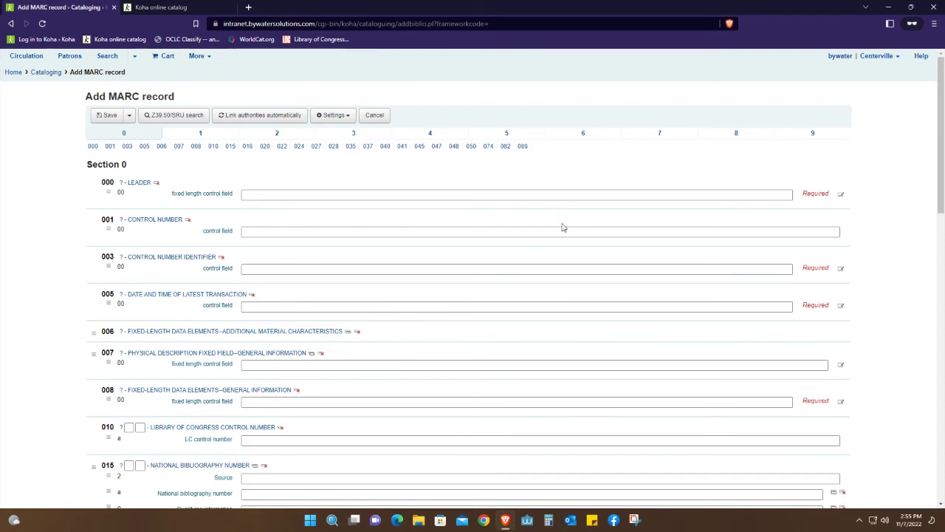
# Step through sections 1–6 again, end on section 2 title fields, and leave the unsaved record
pyautogui.click(197, 138)
pyautogui.click(296, 141)
pyautogui.click(346, 141)
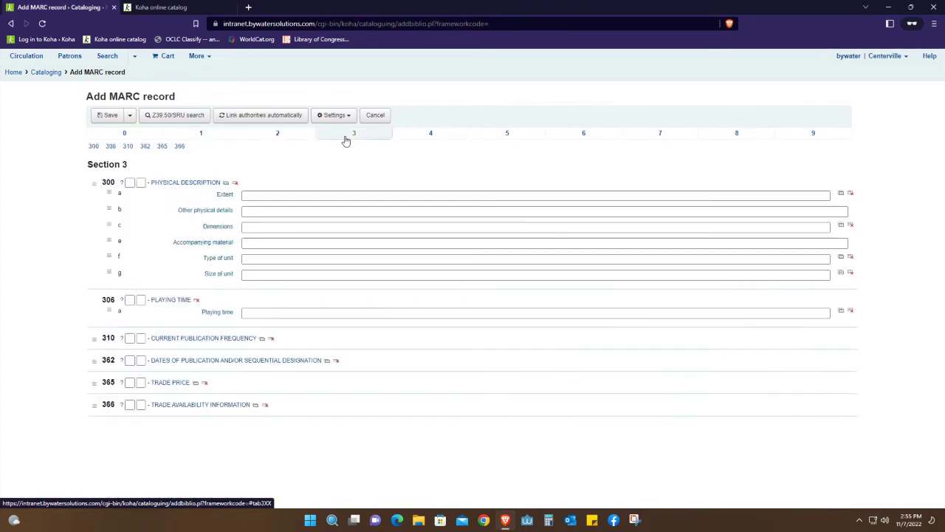
pyautogui.click(439, 139)
pyautogui.click(501, 136)
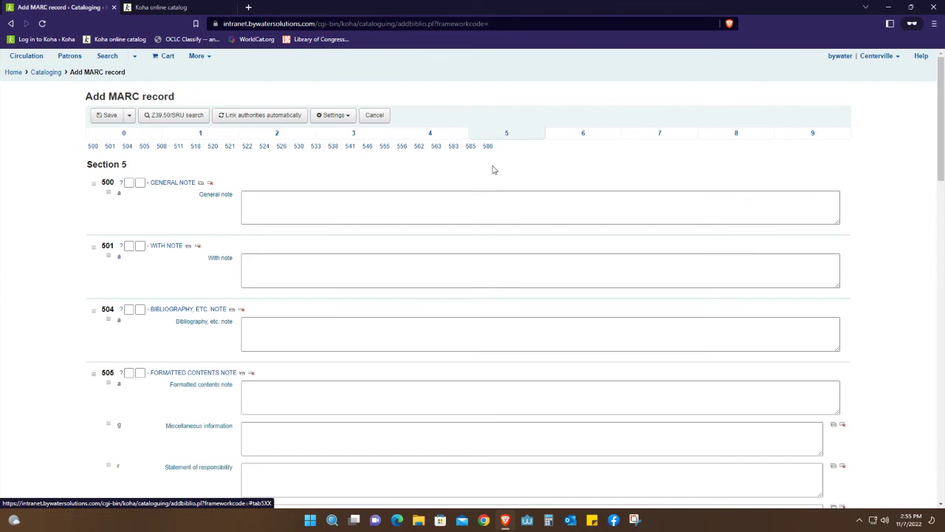
pyautogui.click(465, 139)
pyautogui.click(562, 141)
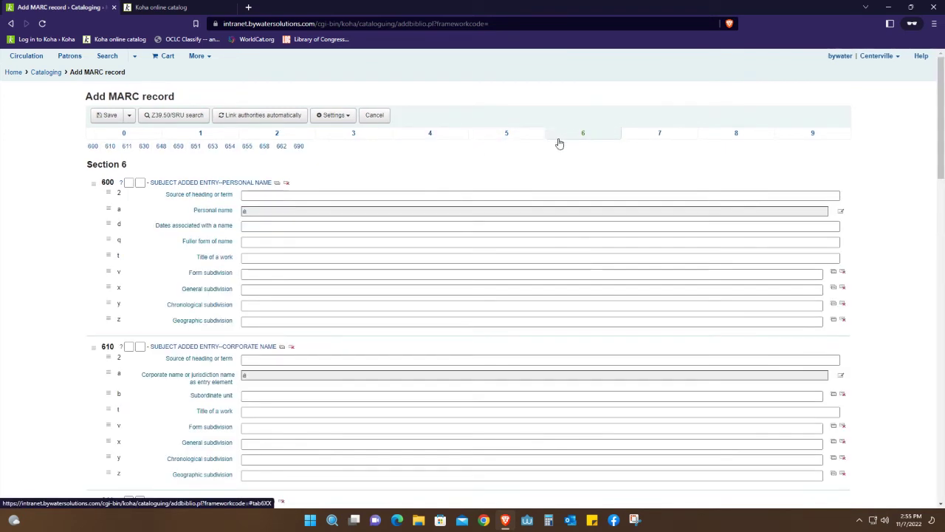
pyautogui.click(268, 136)
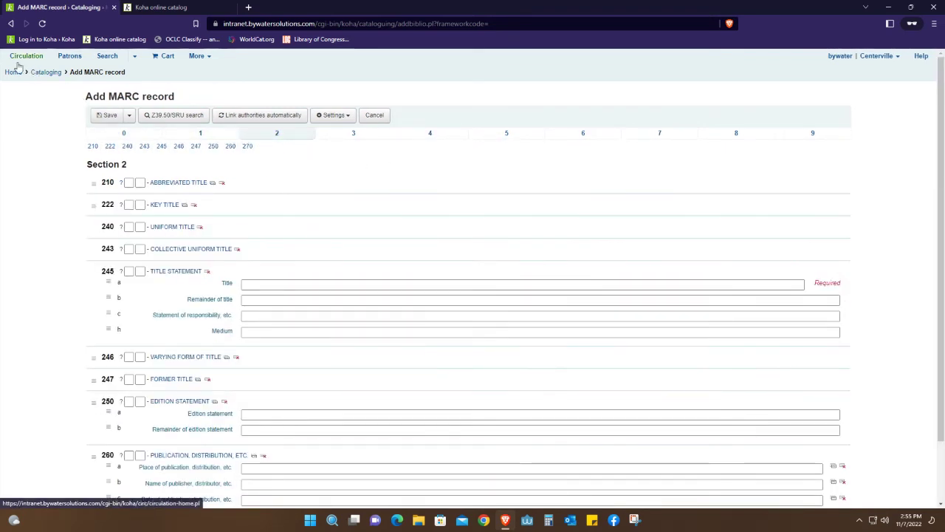
pyautogui.click(12, 24)
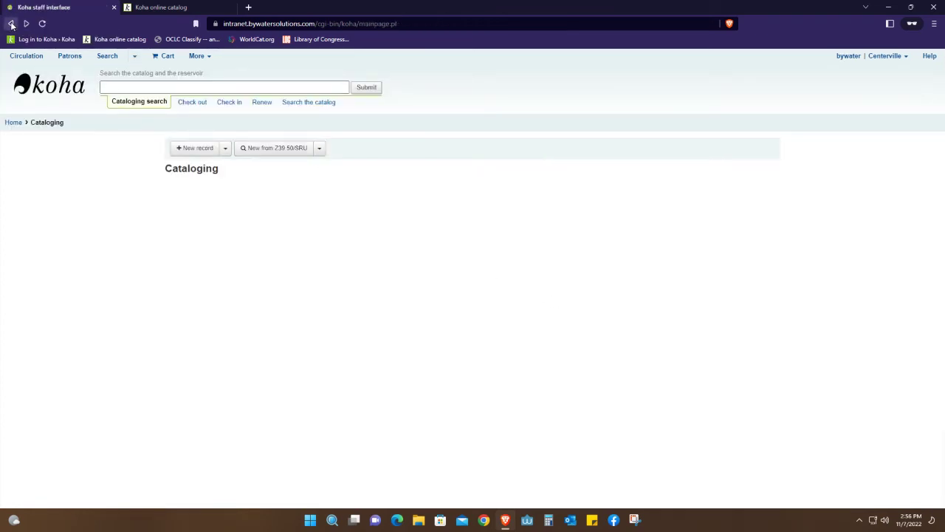
# View the Tools page's patron and catalog utilities, then return to the staff home page
pyautogui.click(661, 278)
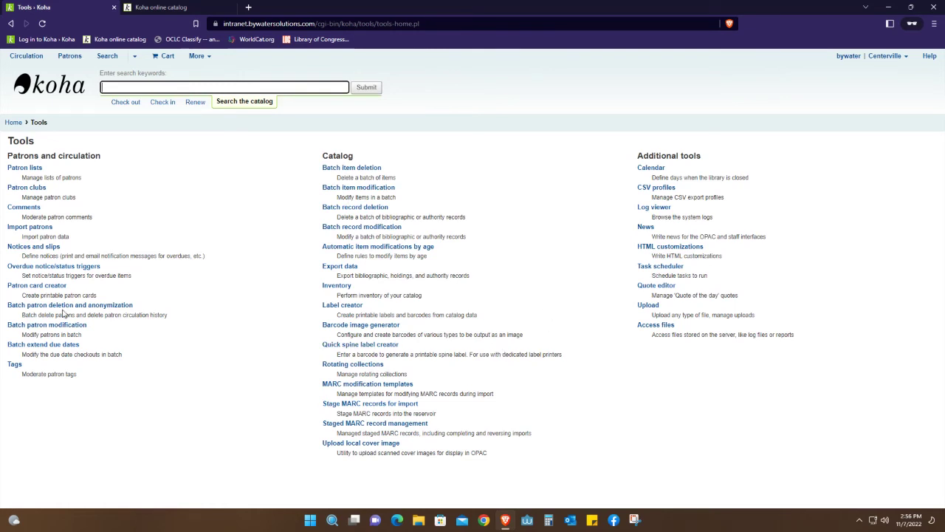
pyautogui.click(10, 24)
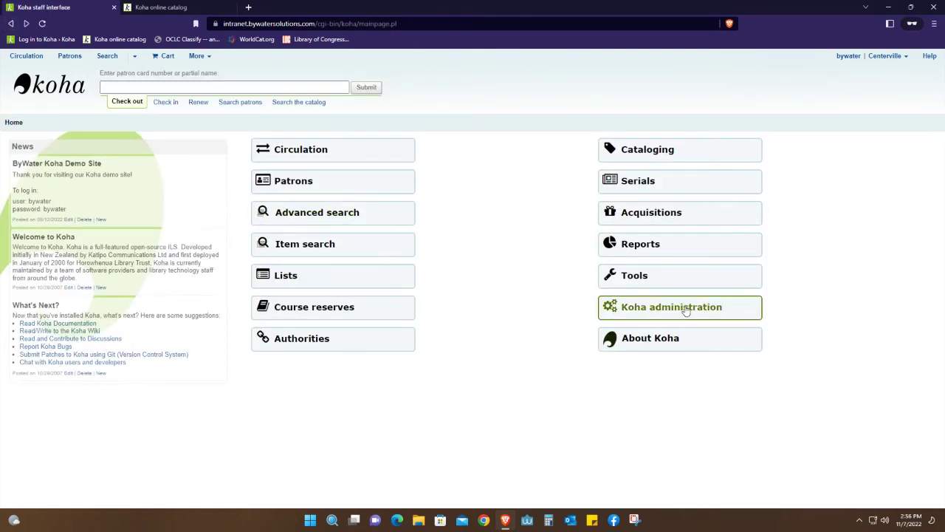
# Scroll through the basic, patron, catalog and acquisition parameter sections, then return home
pyautogui.scroll(-1, 504, 306)
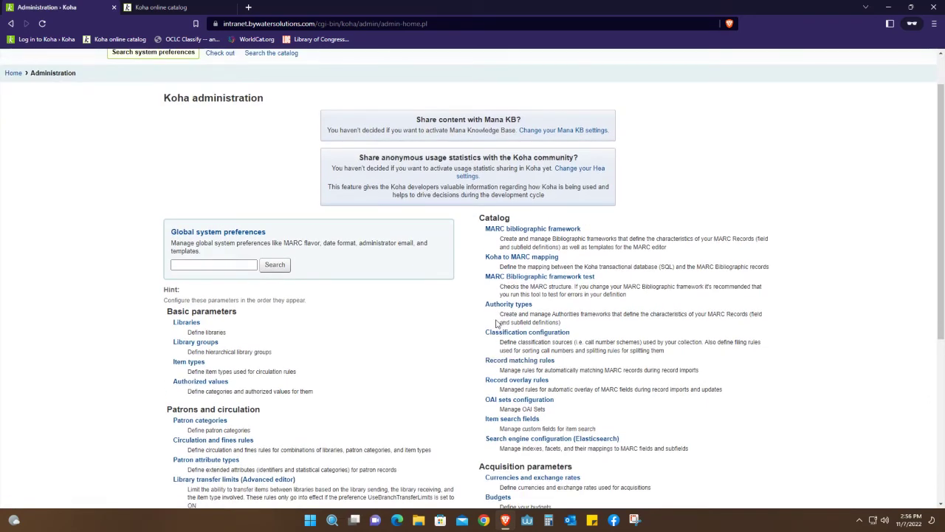
pyautogui.scroll(1, 499, 328)
pyautogui.scroll(-5, 502, 336)
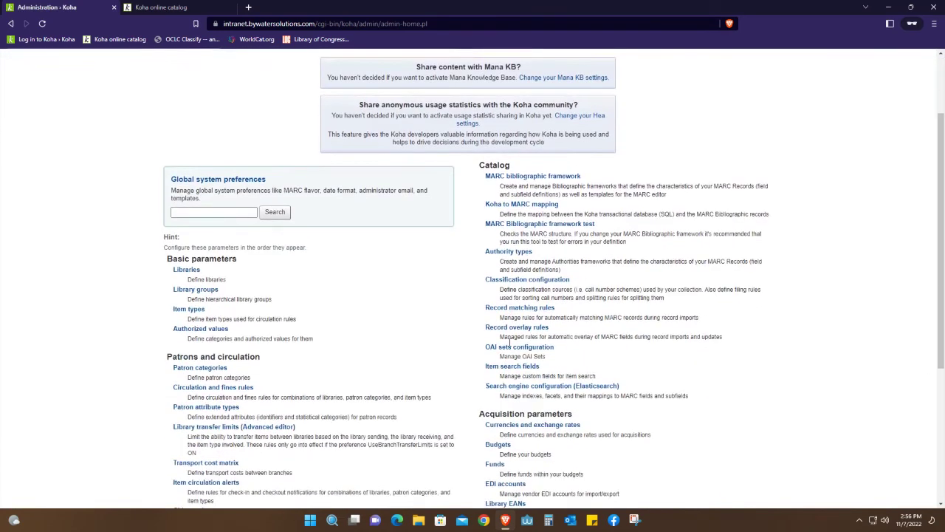
pyautogui.scroll(4, 510, 347)
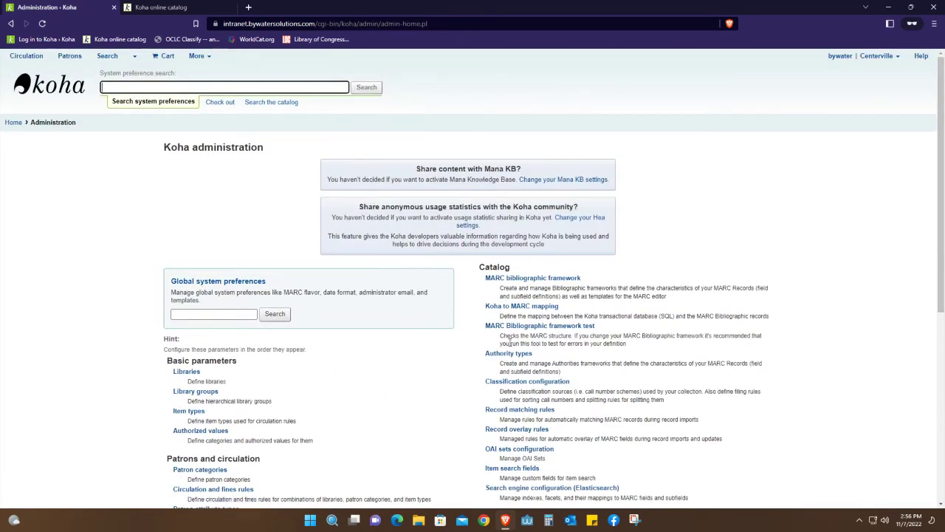
pyautogui.scroll(-5, 510, 341)
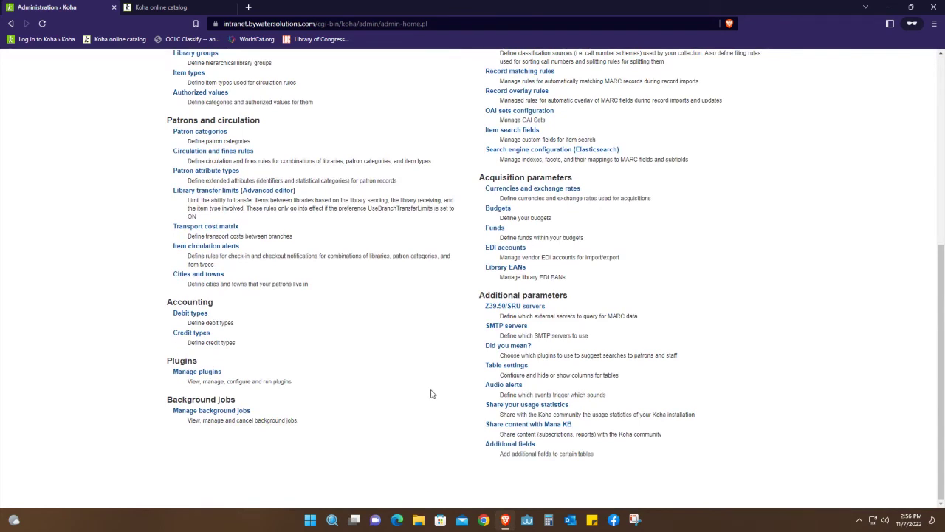
pyautogui.scroll(2, 432, 394)
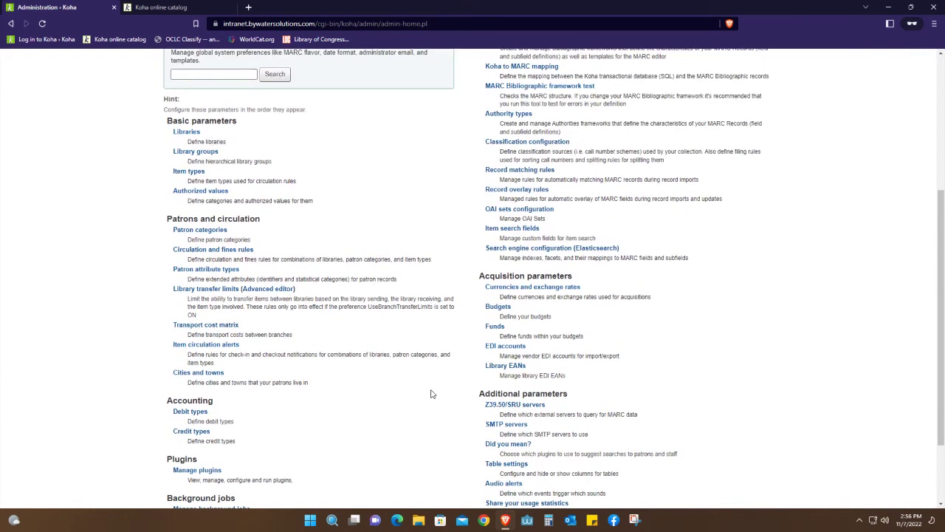
pyautogui.scroll(2, 480, 376)
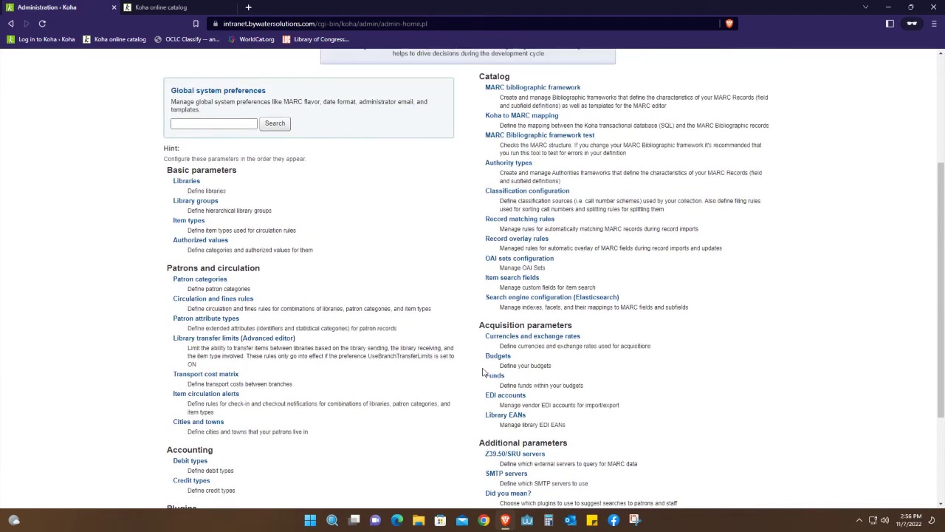
pyautogui.scroll(3, 484, 373)
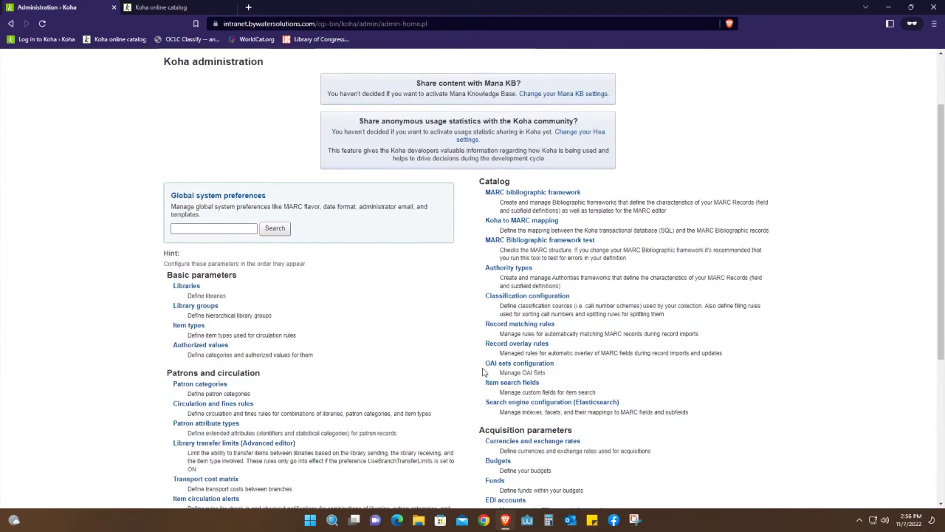
pyautogui.click(10, 24)
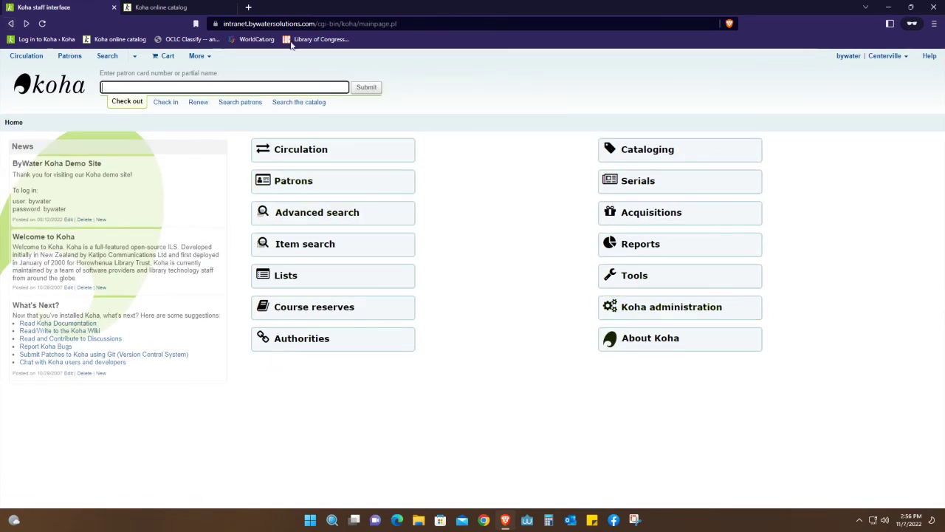
# On the OPAC tab, run a keyword search for 'a', yielding 27472 records
pyautogui.click(186, 6)
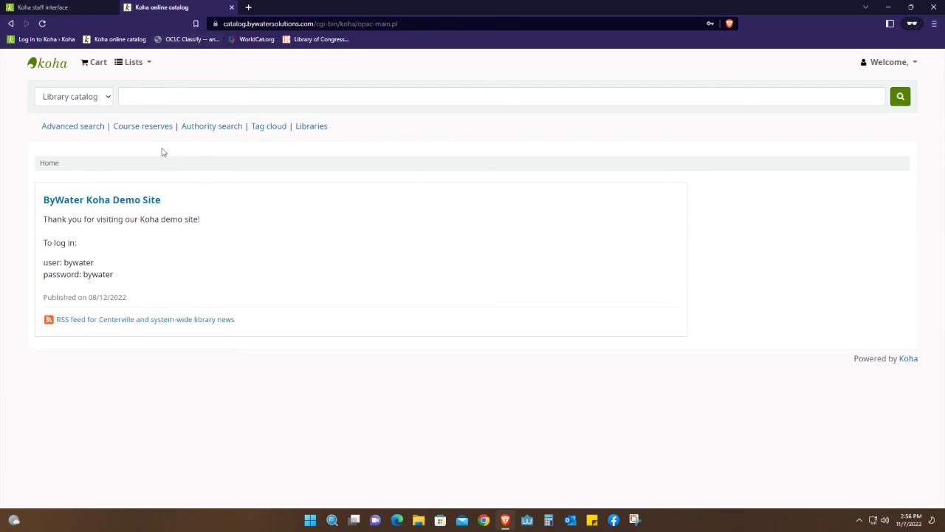
pyautogui.click(152, 96)
pyautogui.write('a')
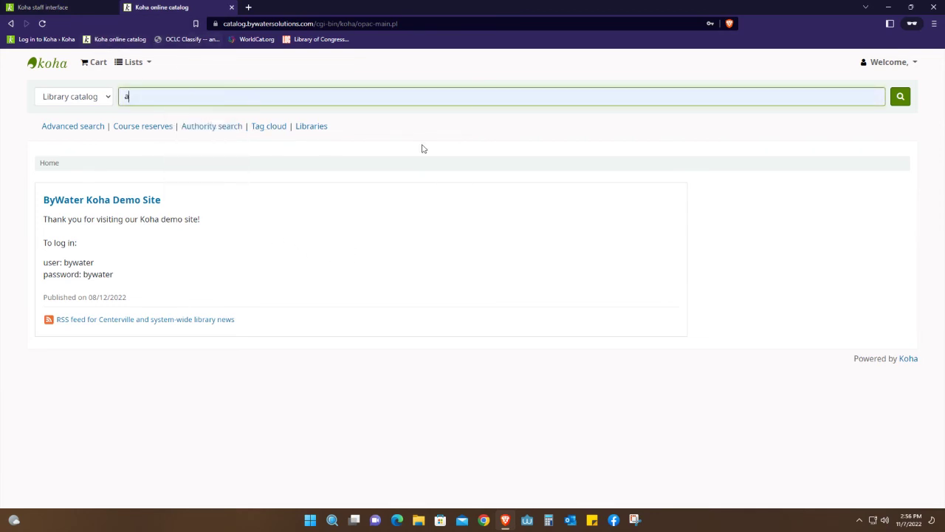
pyautogui.click(901, 97)
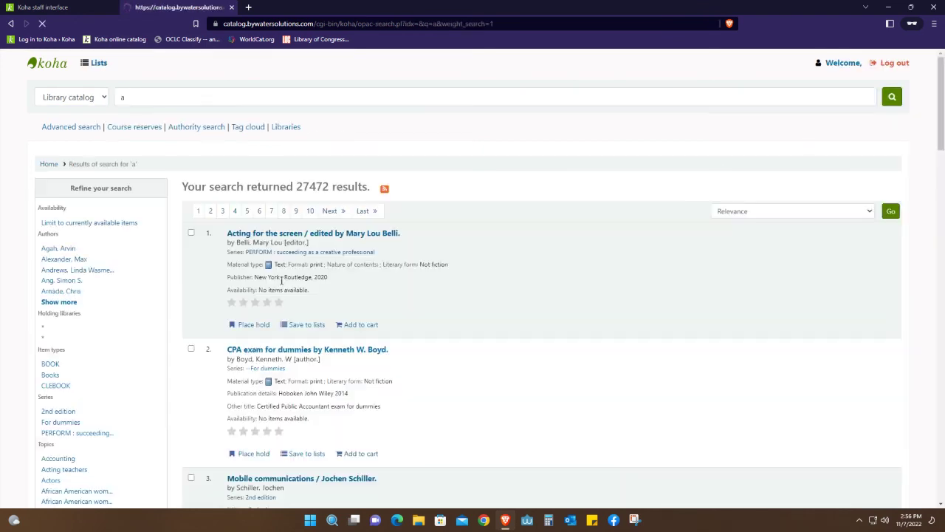
pyautogui.scroll(-6, 273, 281)
pyautogui.scroll(-6, 280, 284)
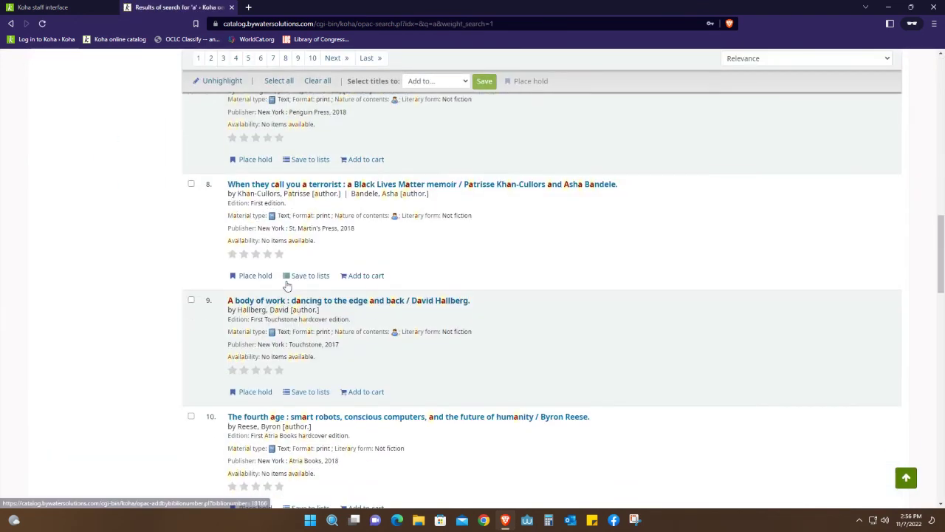
pyautogui.scroll(7, 287, 287)
pyautogui.scroll(6, 288, 287)
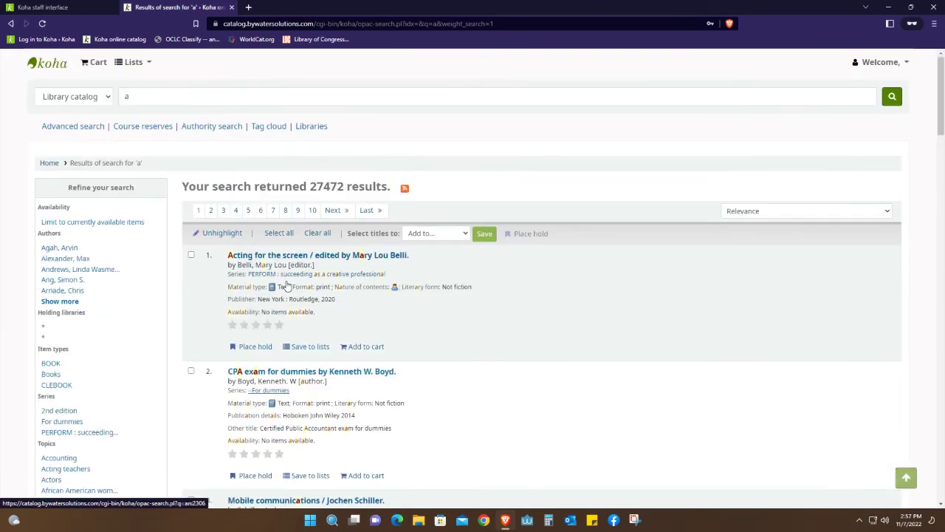
pyautogui.scroll(-3, 287, 287)
pyautogui.scroll(-8, 287, 285)
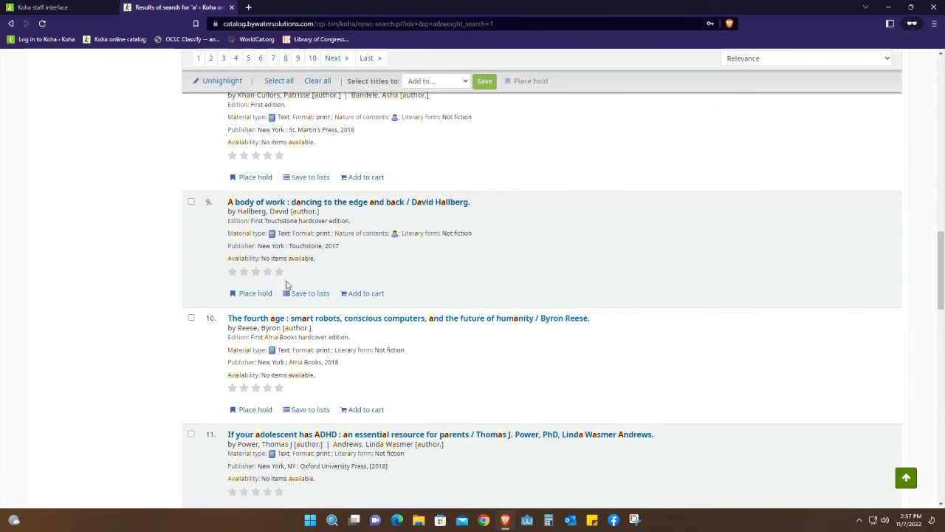
pyautogui.scroll(10, 287, 286)
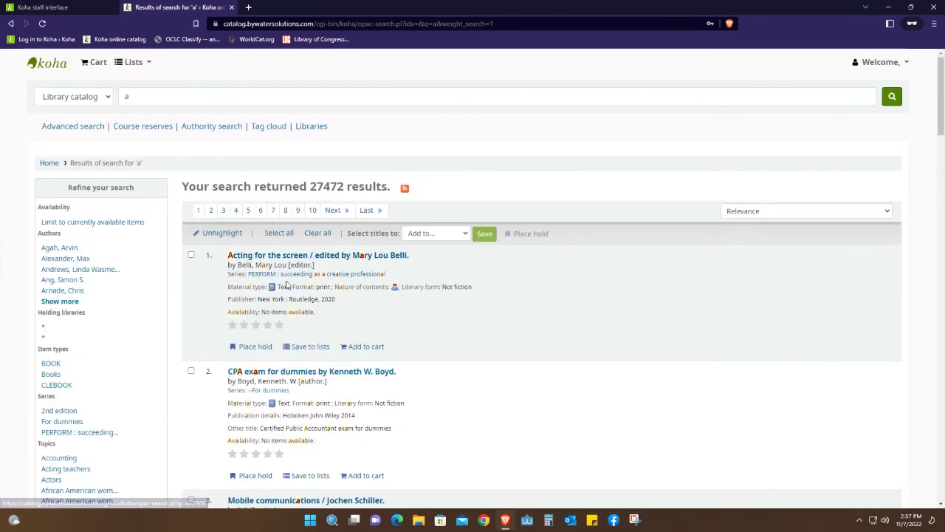
pyautogui.scroll(-3, 287, 285)
pyautogui.scroll(3, 287, 283)
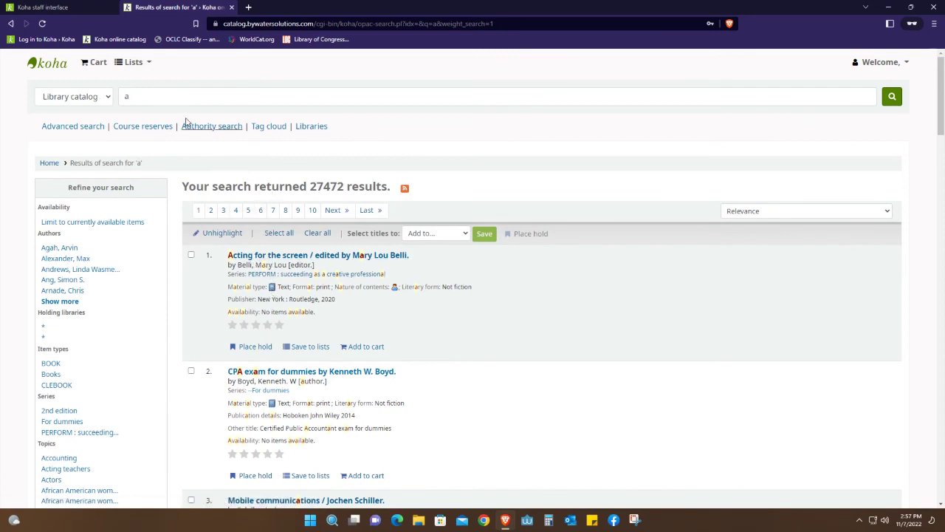
pyautogui.hotkey('ctrl', 'Tab')
pyautogui.hotkey('ctrl', 'Tab')
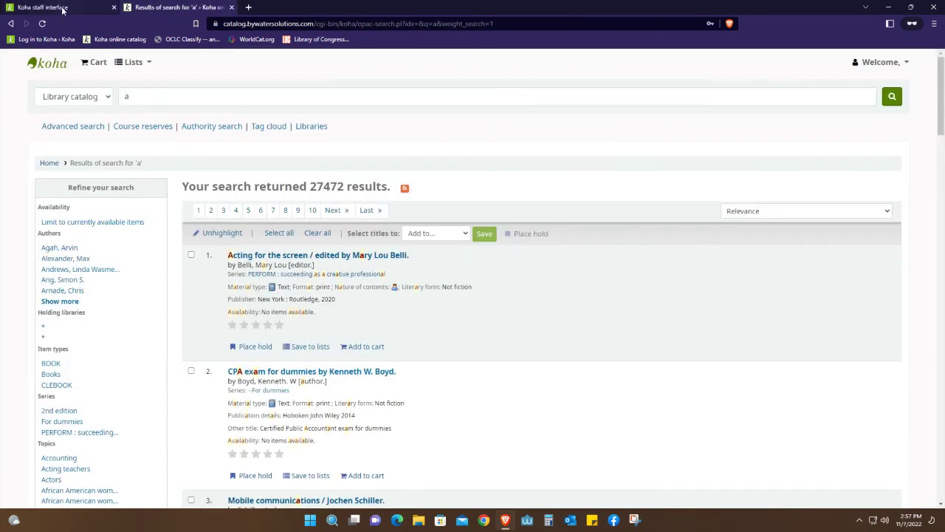
# Go back to the OPAC home page using the Koha logo
pyautogui.click(47, 62)
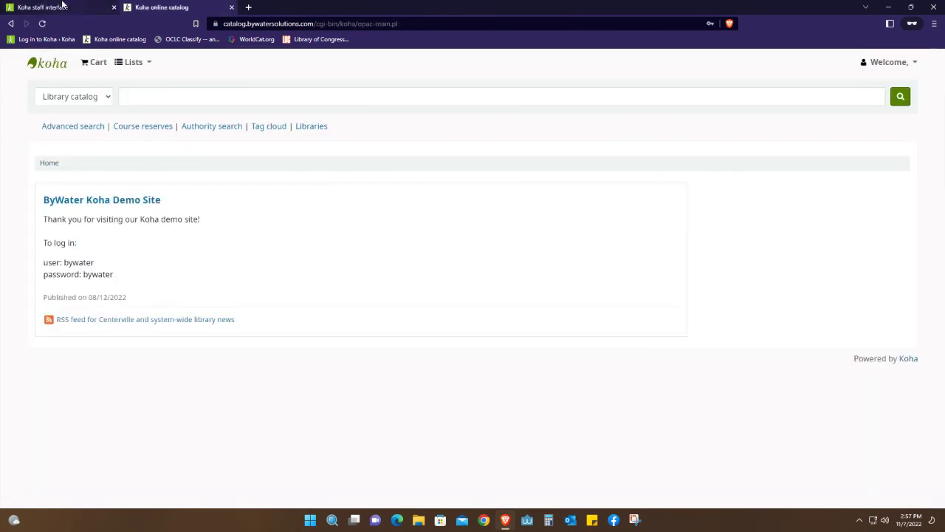